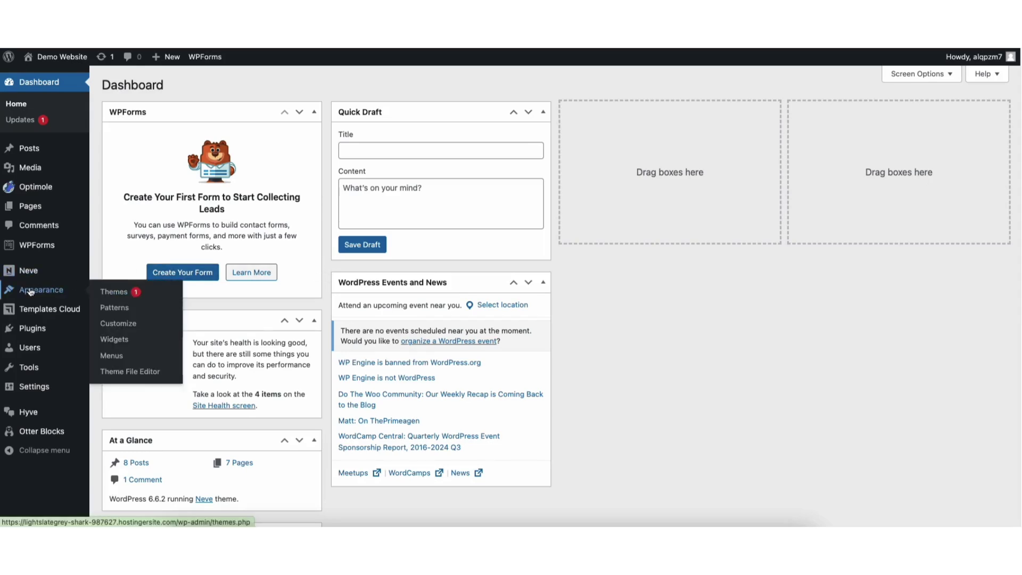
# Step: Open the Customizer's Menus panel and the existing marketing-agency-main-menu
pyautogui.click(122, 324)
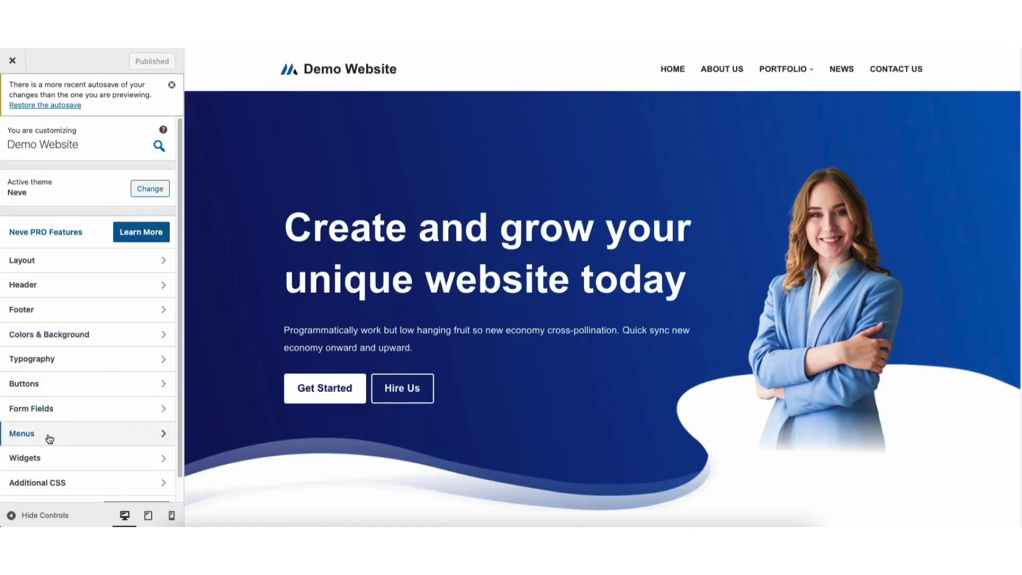
pyautogui.click(47, 439)
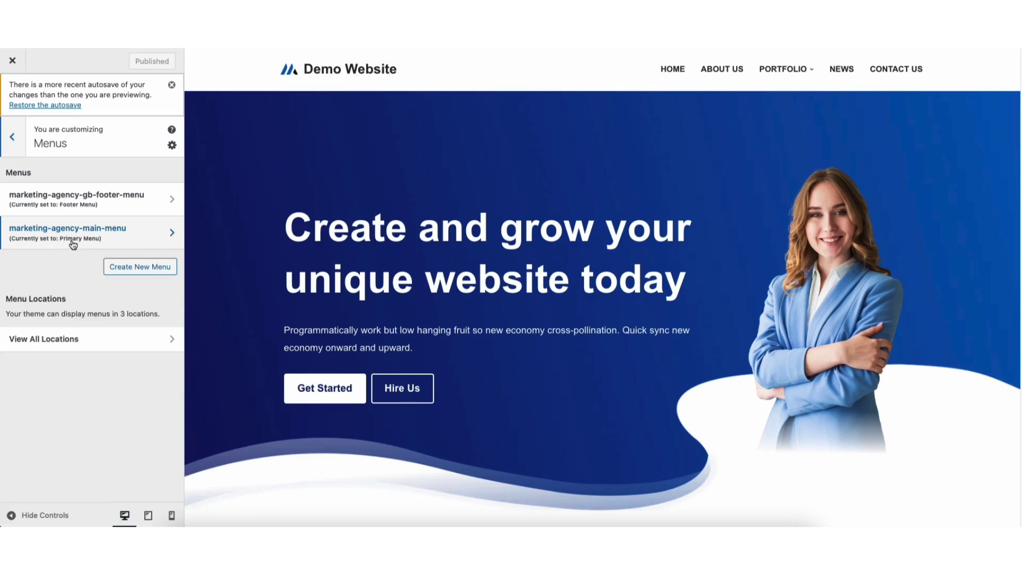
pyautogui.click(73, 245)
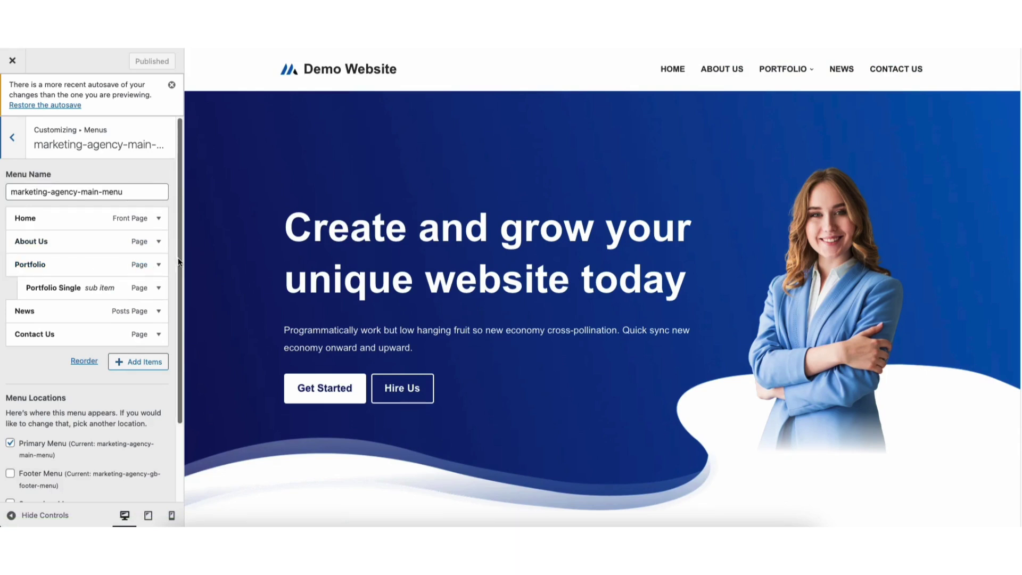
pyautogui.scroll(-3, 178, 262)
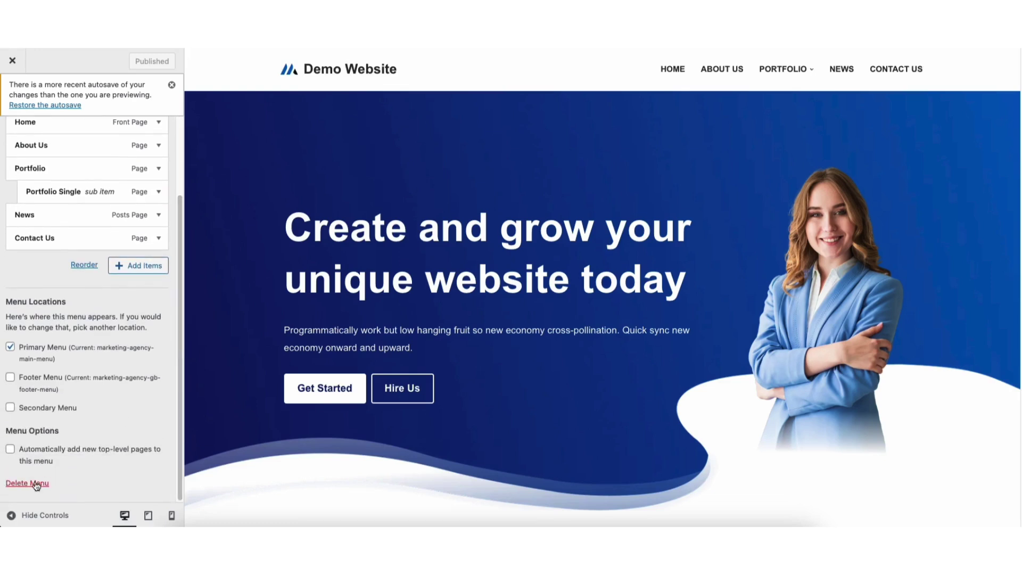
# Step: Remove the marketing-agency-main-menu with Delete Menu
pyautogui.click(27, 484)
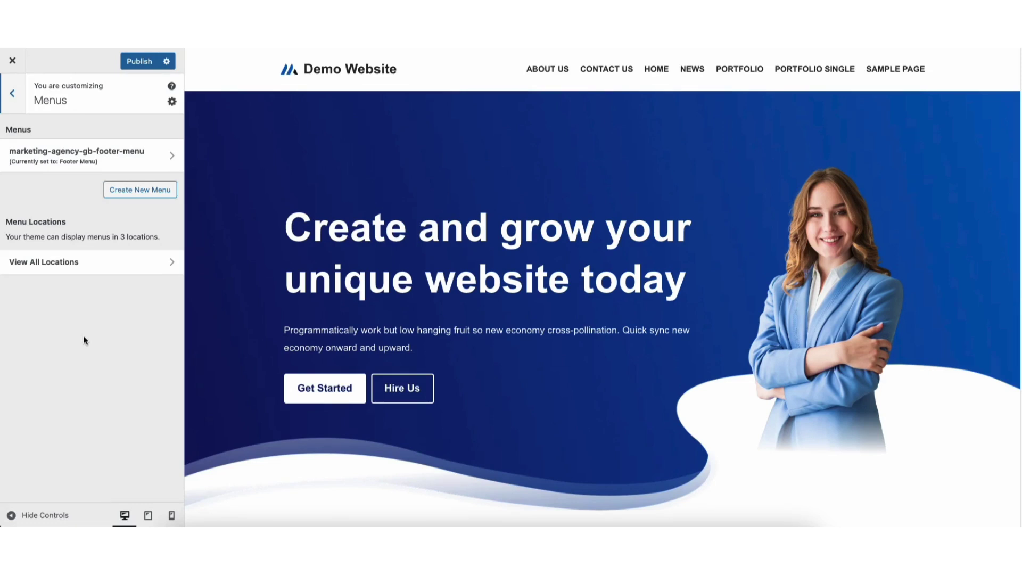
# Step: Start a new menu named 'Primary Menu' assigned only to the Primary Menu location
pyautogui.click(115, 195)
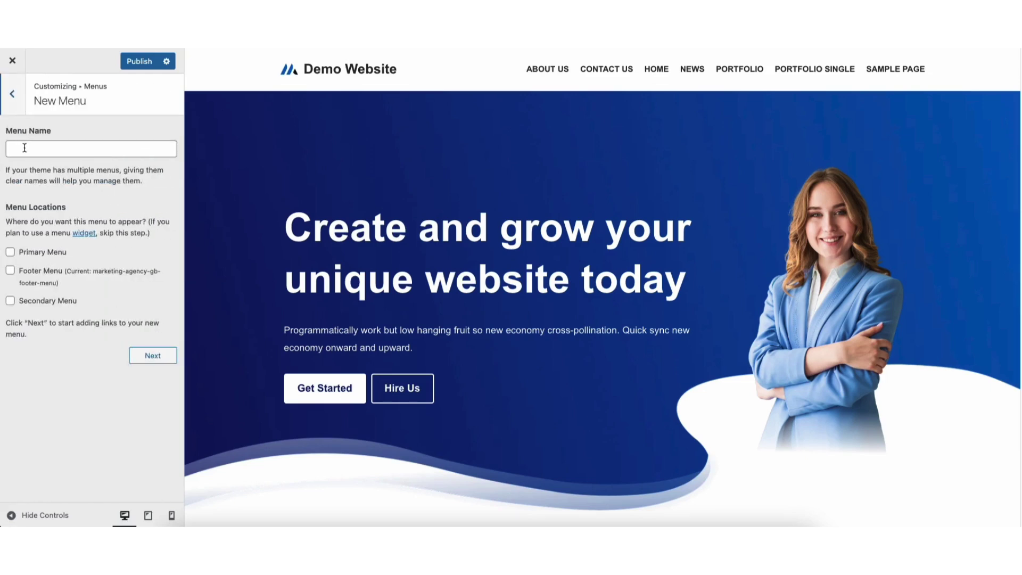
pyautogui.click(28, 147)
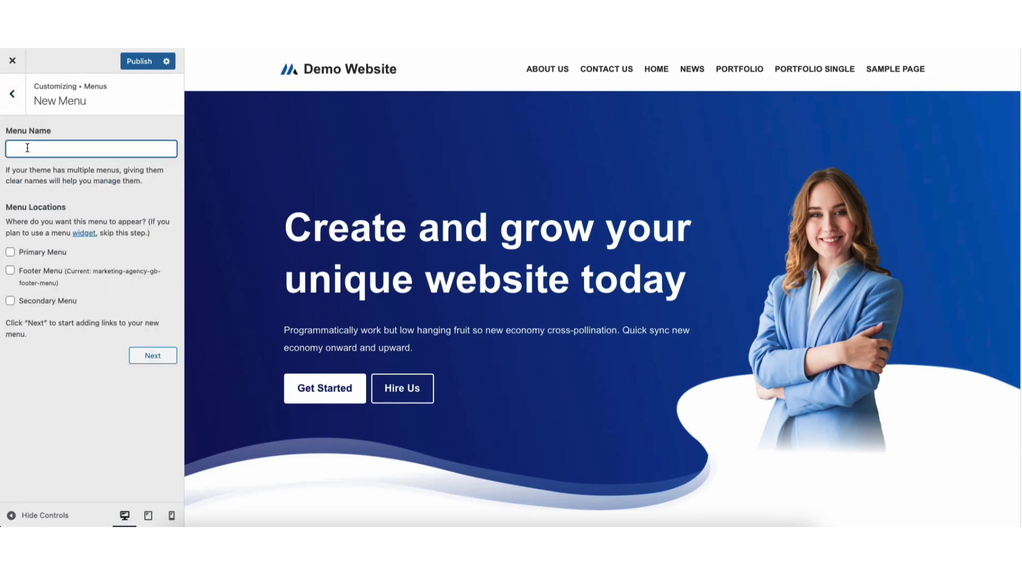
pyautogui.write('P')
pyautogui.write('rimary Menu')
pyautogui.click(12, 252)
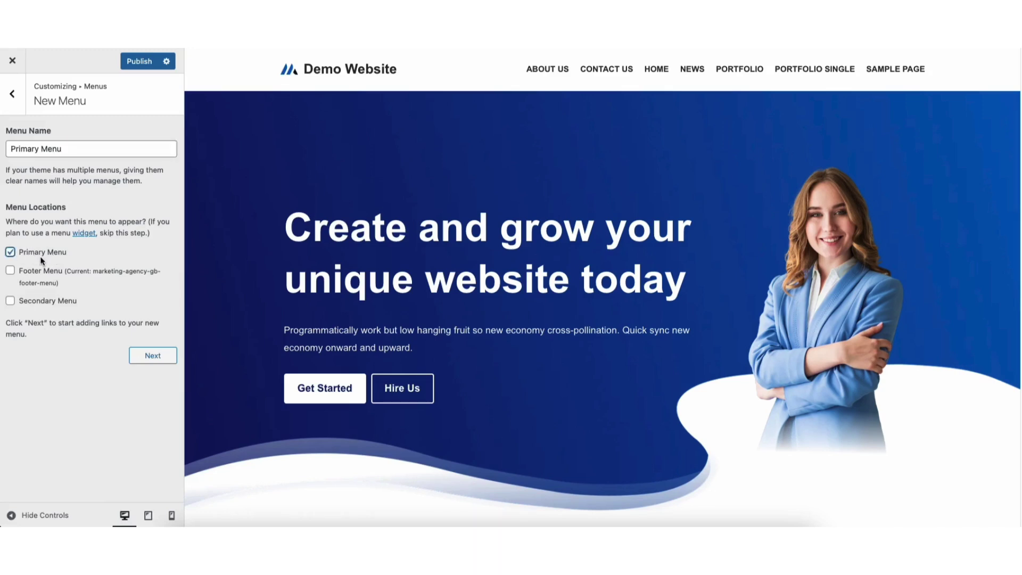
pyautogui.click(11, 271)
pyautogui.click(11, 300)
# Step: Create the empty Primary Menu and show the Add Items page list
pyautogui.click(152, 356)
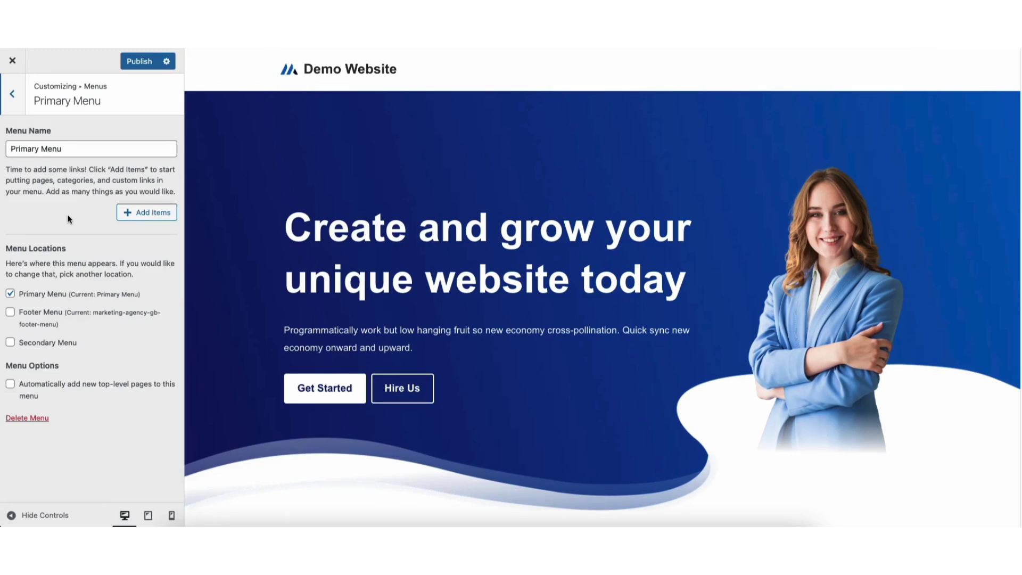
pyautogui.click(143, 214)
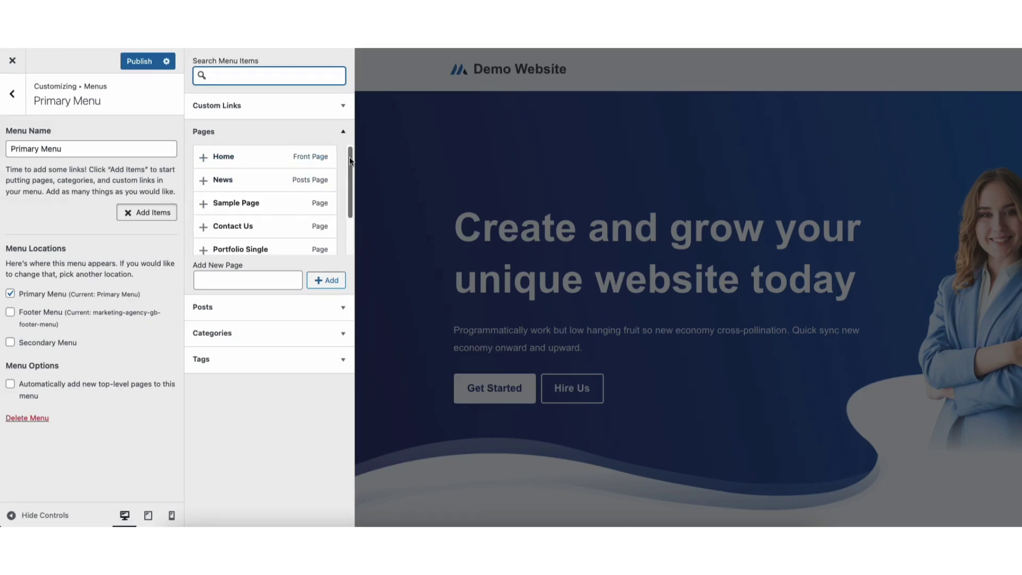
pyautogui.moveTo(349, 157); pyautogui.dragTo(352, 209)
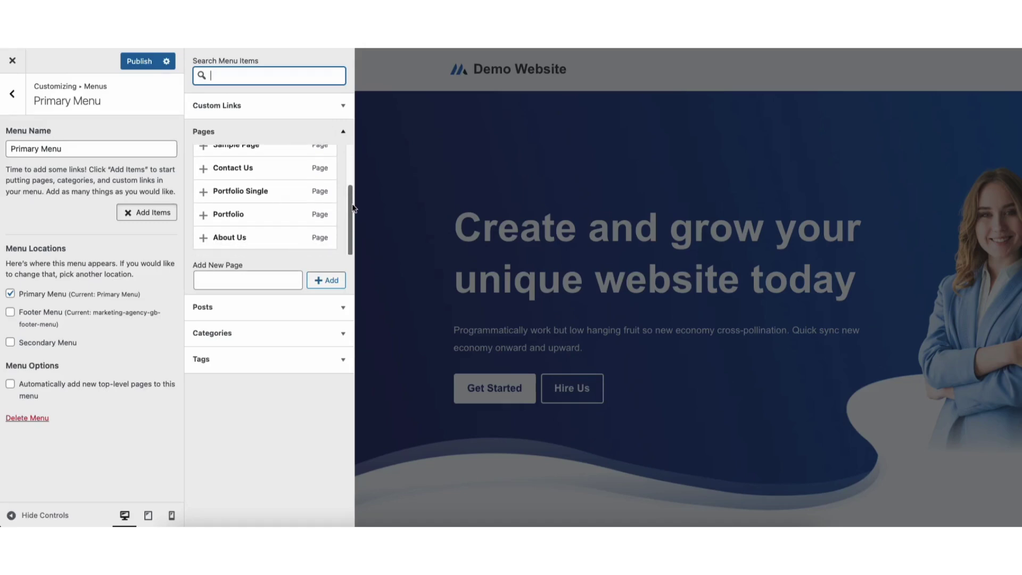
pyautogui.moveTo(352, 209); pyautogui.dragTo(349, 152)
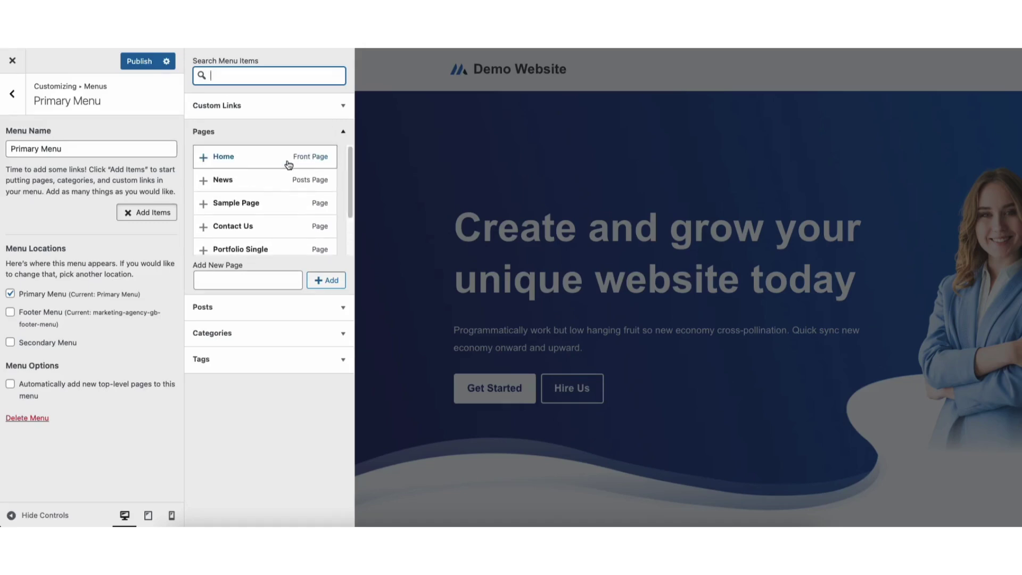
# Step: From the Add Items Pages list, add Home, About Us, Portfolio and Contact Us
pyautogui.click(237, 160)
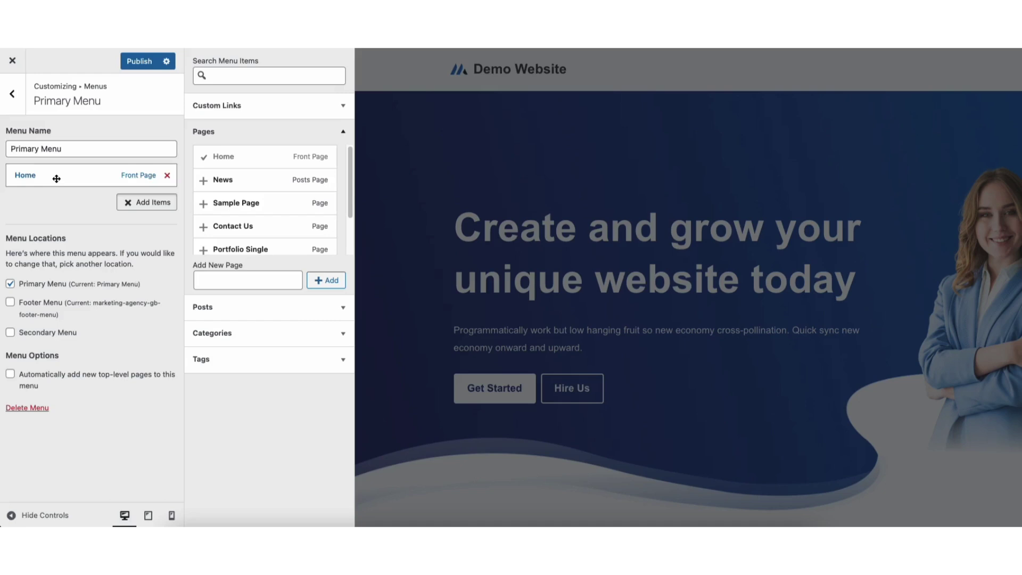
pyautogui.moveTo(350, 156); pyautogui.dragTo(357, 206)
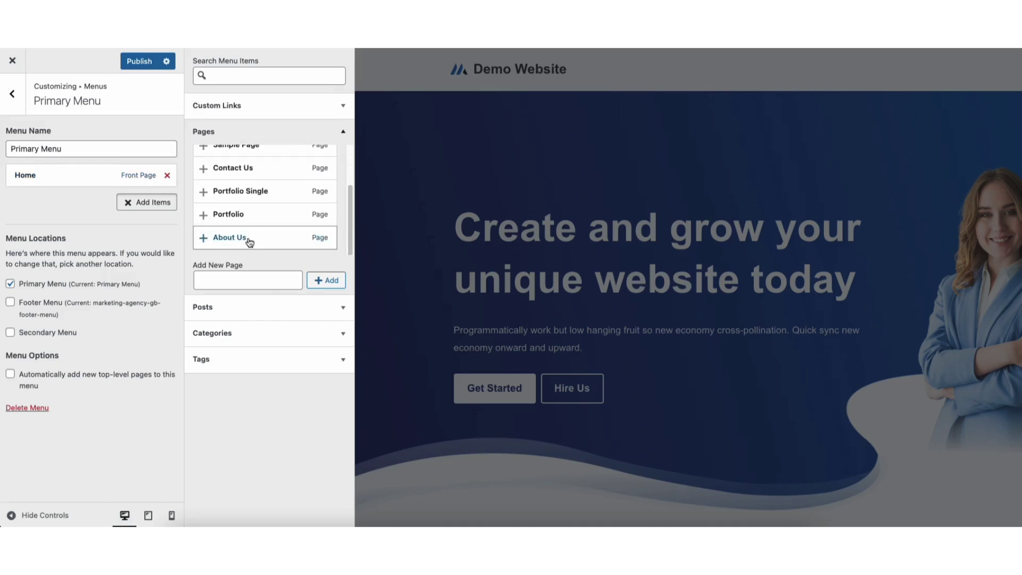
pyautogui.click(247, 238)
pyautogui.click(237, 224)
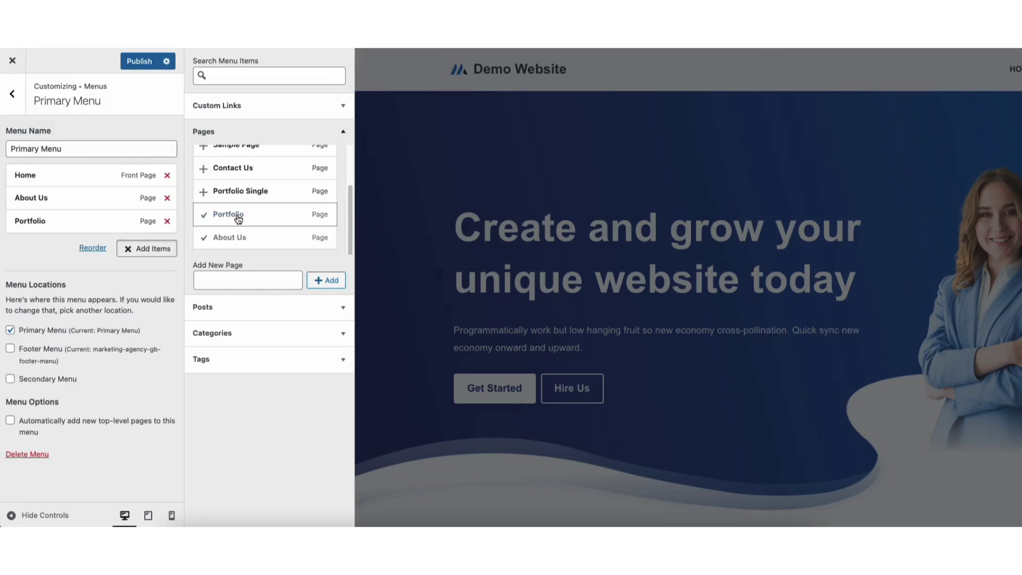
pyautogui.click(236, 169)
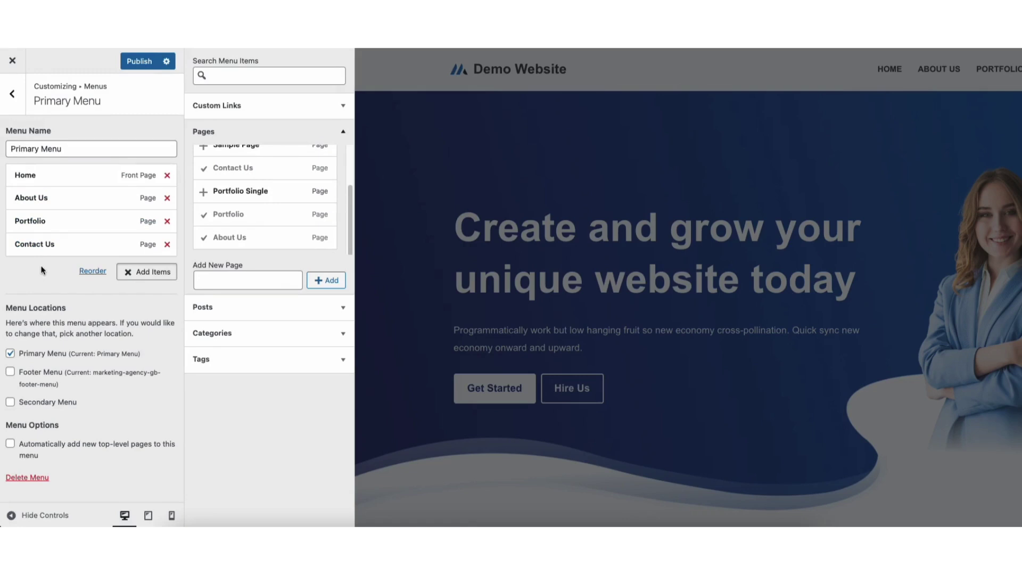
# Step: Check the four header links in the full-width preview, then restore the sidebar
pyautogui.click(49, 516)
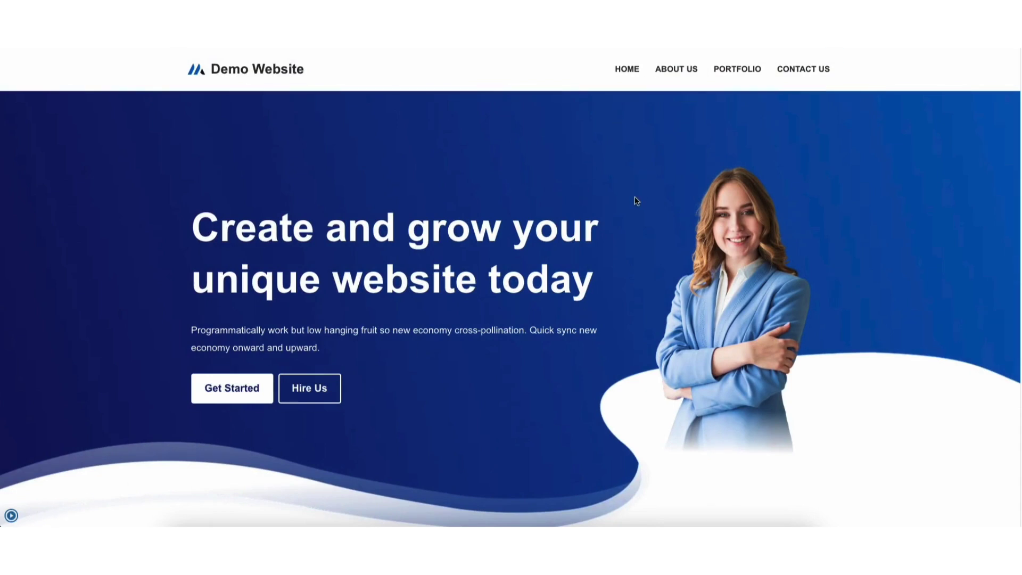
pyautogui.click(13, 517)
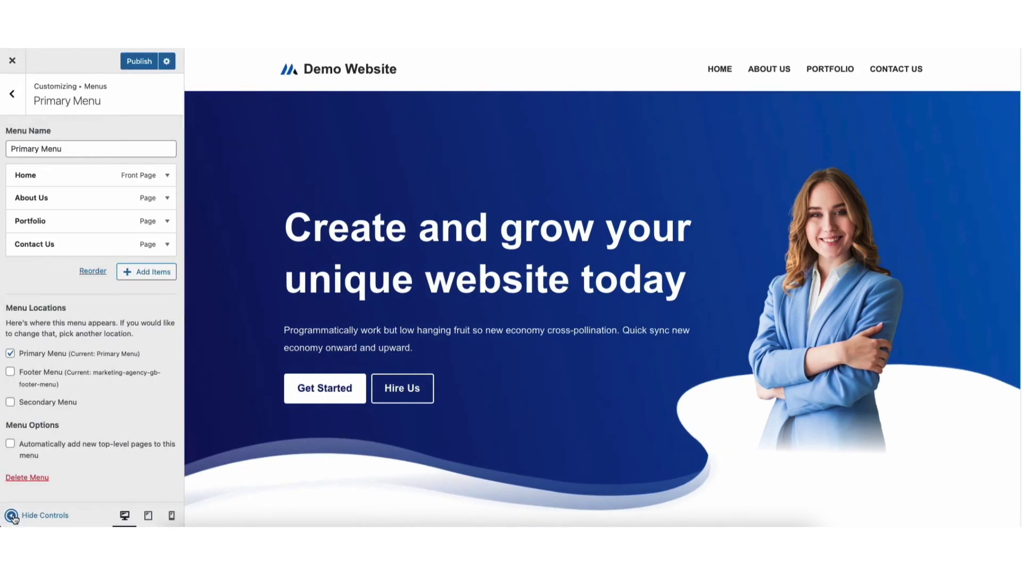
# Step: Remove Contact Us, leaving Home, About Us and Portfolio in the menu
pyautogui.click(142, 272)
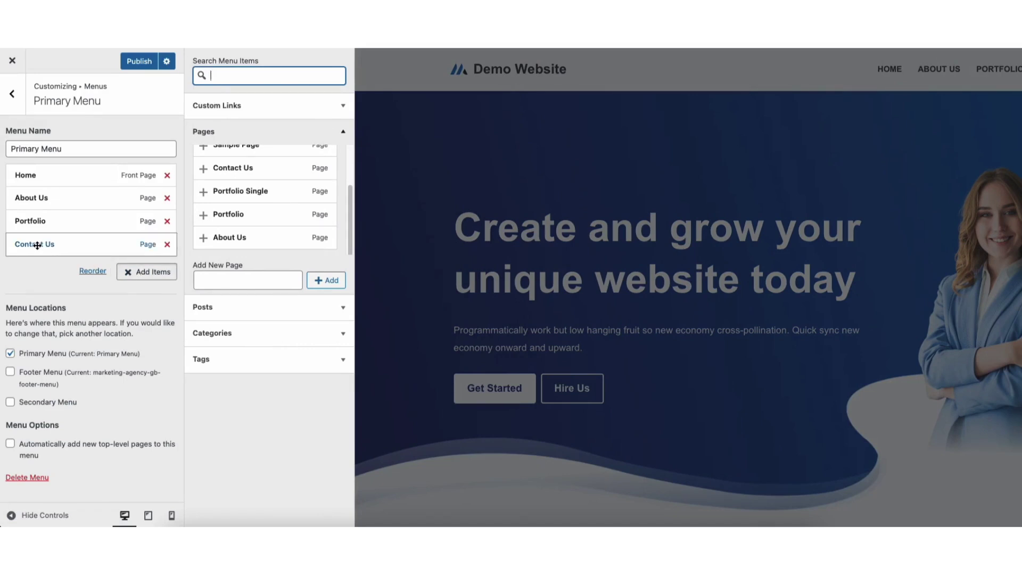
pyautogui.moveTo(36, 245); pyautogui.dragTo(34, 223)
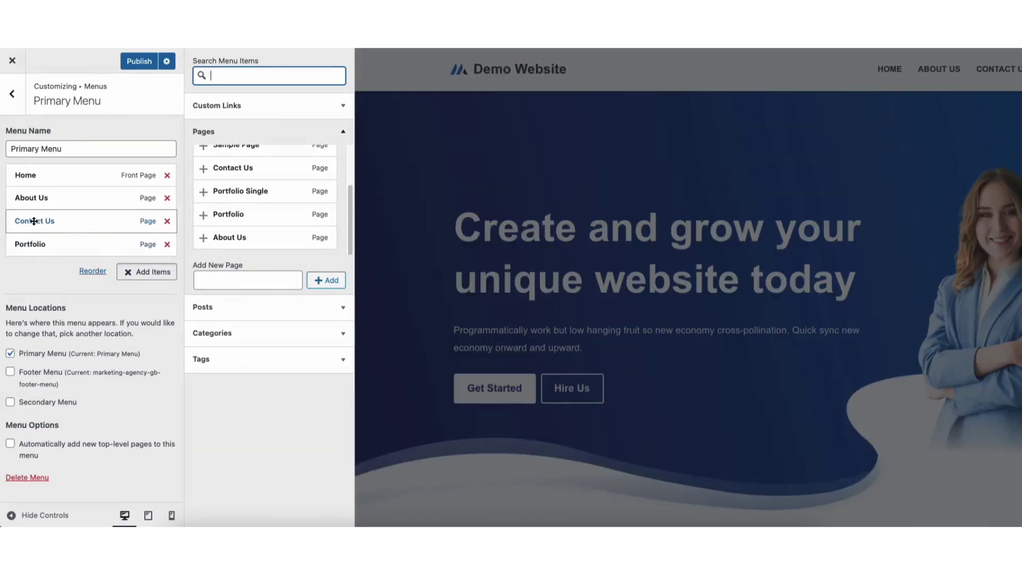
pyautogui.moveTo(34, 222); pyautogui.dragTo(32, 244)
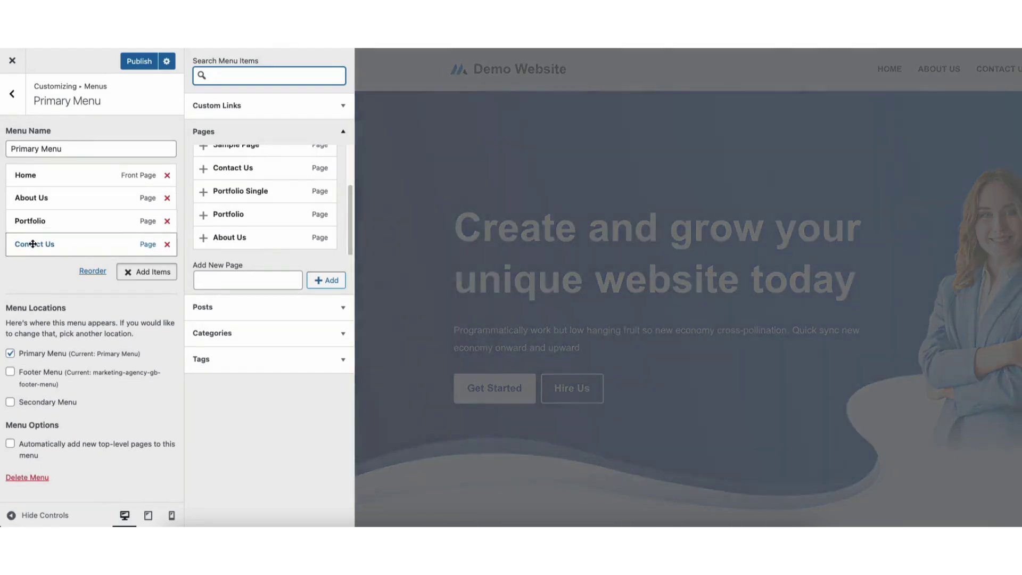
pyautogui.click(167, 245)
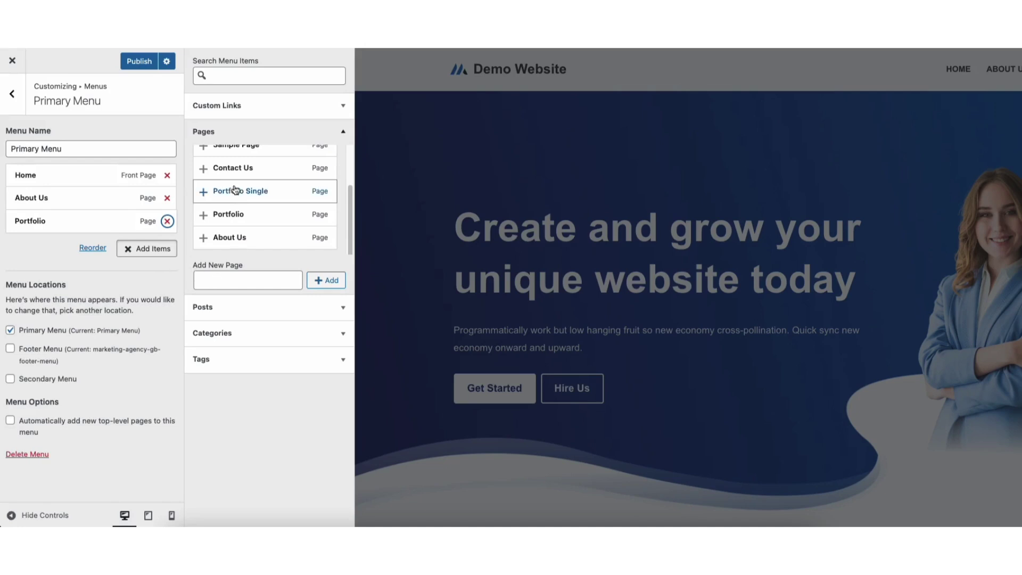
pyautogui.click(219, 277)
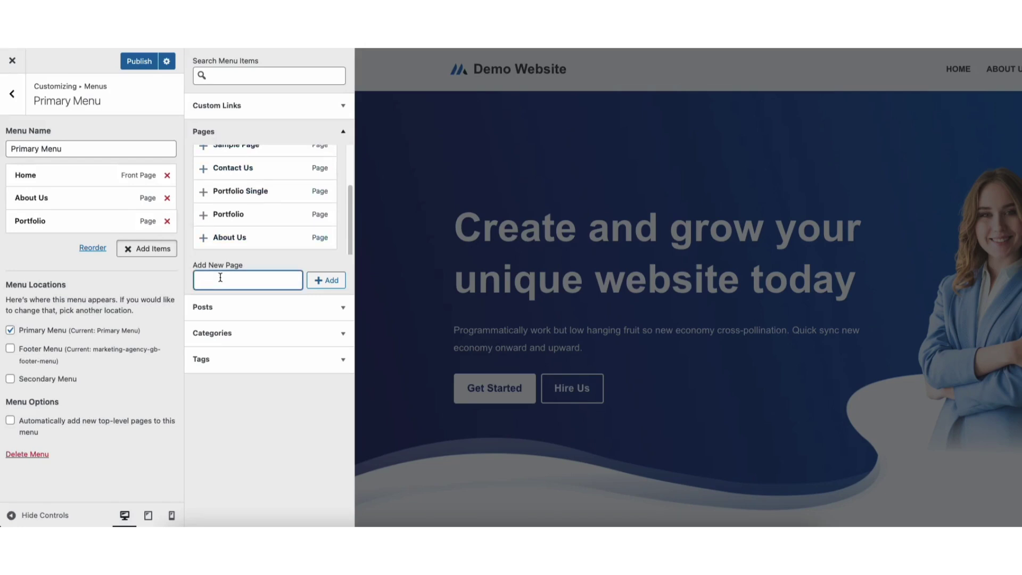
pyautogui.write('Se')
pyautogui.write('rvices')
# Step: Add a new 'Services' page fourth in the menu, then browse the Posts list
pyautogui.click(323, 281)
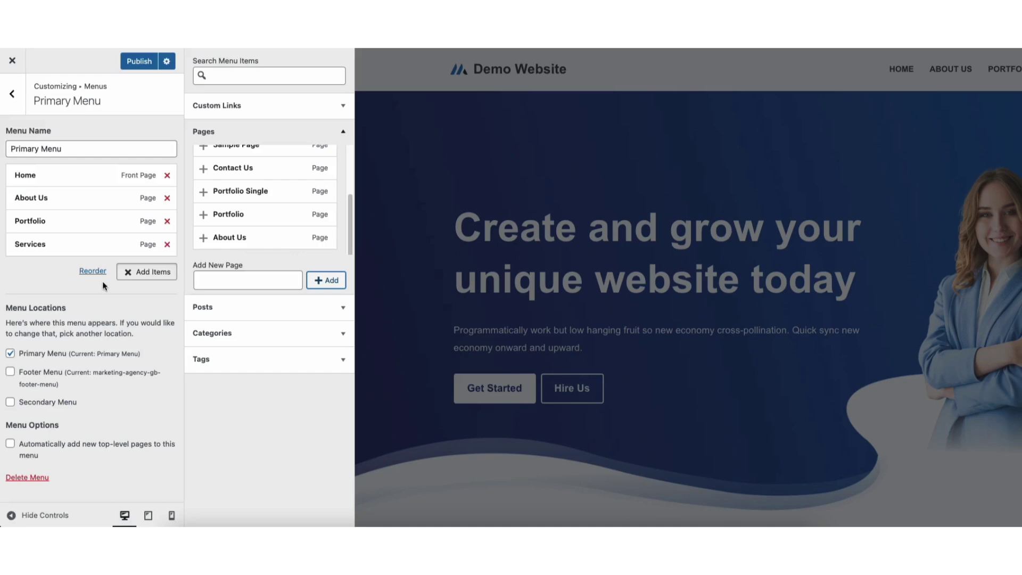
pyautogui.click(245, 309)
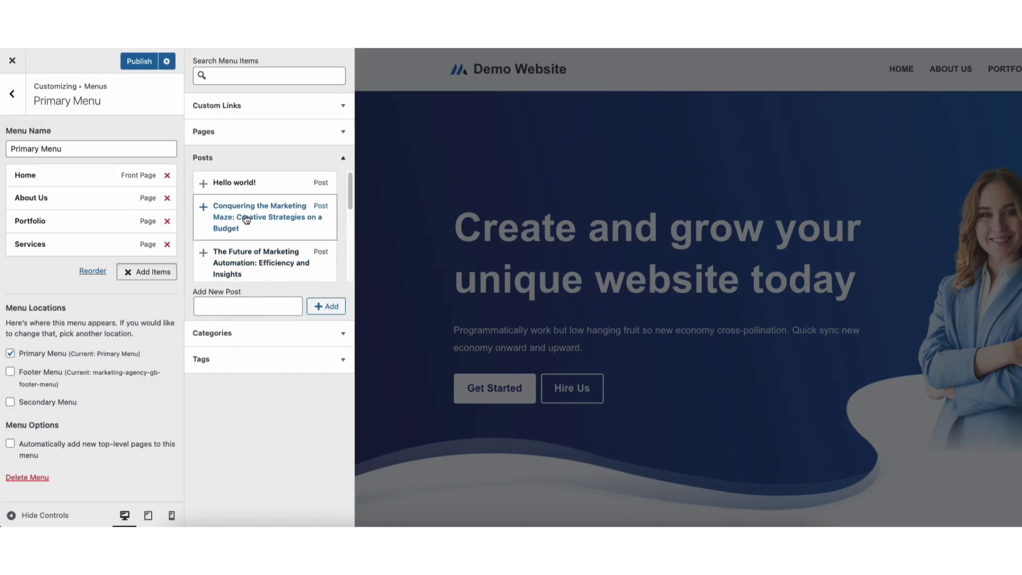
pyautogui.click(219, 337)
pyautogui.click(221, 187)
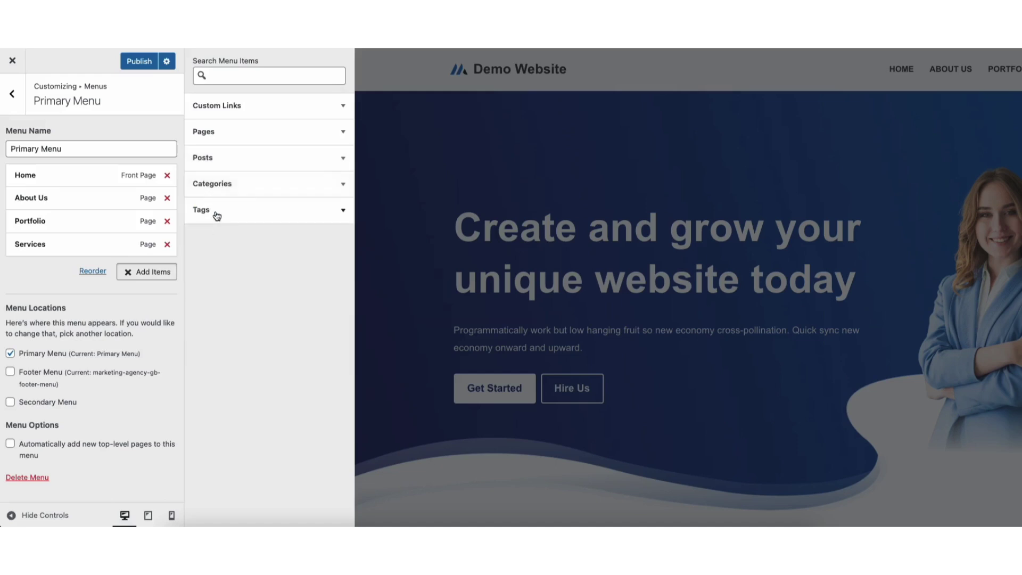
pyautogui.click(213, 133)
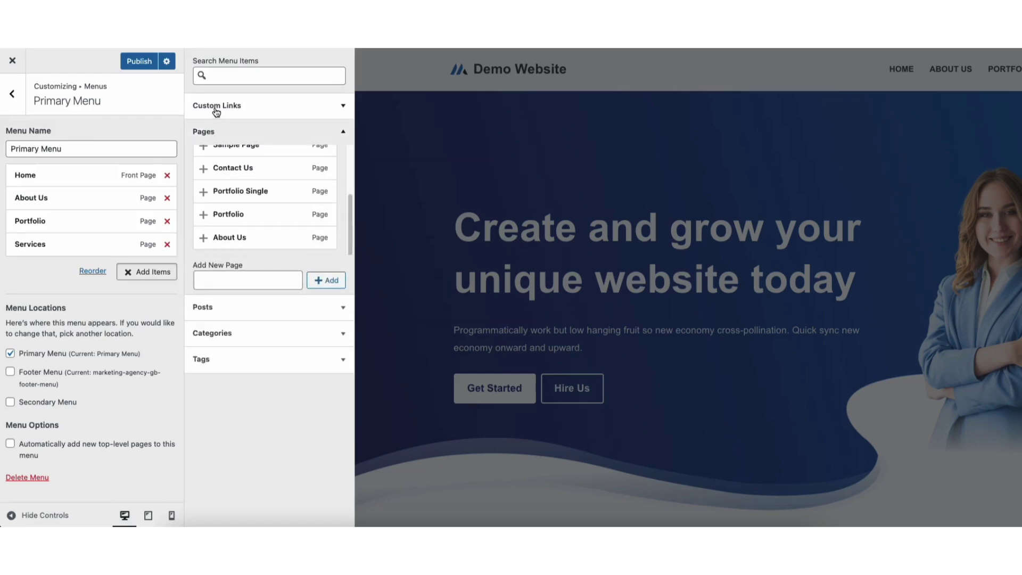
pyautogui.click(216, 111)
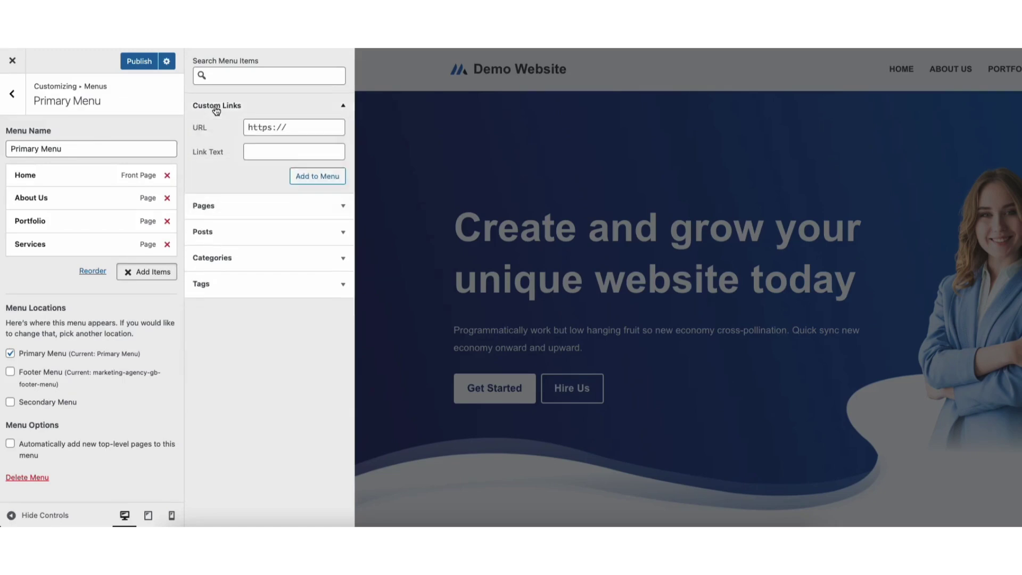
pyautogui.click(266, 126)
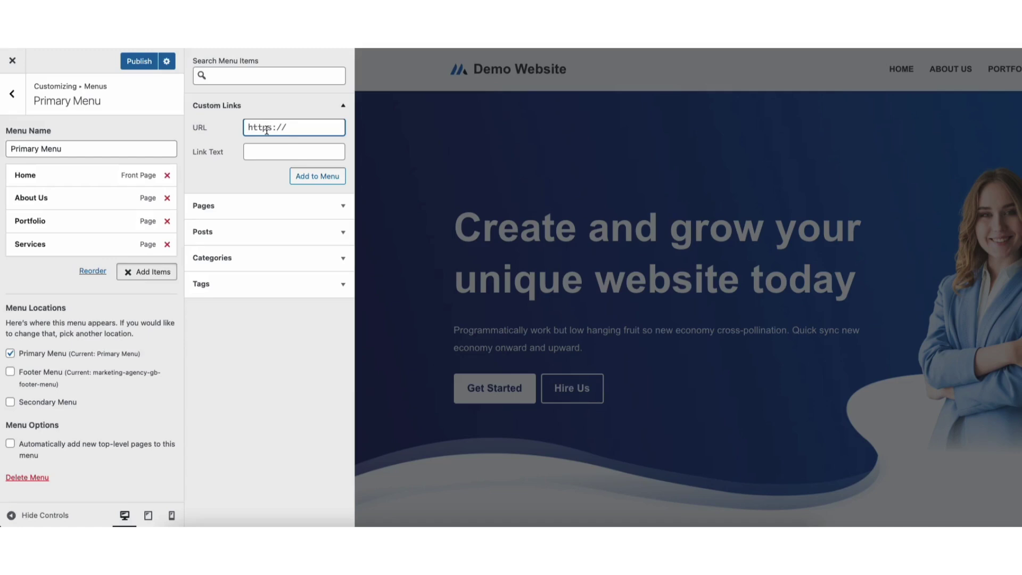
pyautogui.hotkey('ctrl', 'v')
pyautogui.click(258, 151)
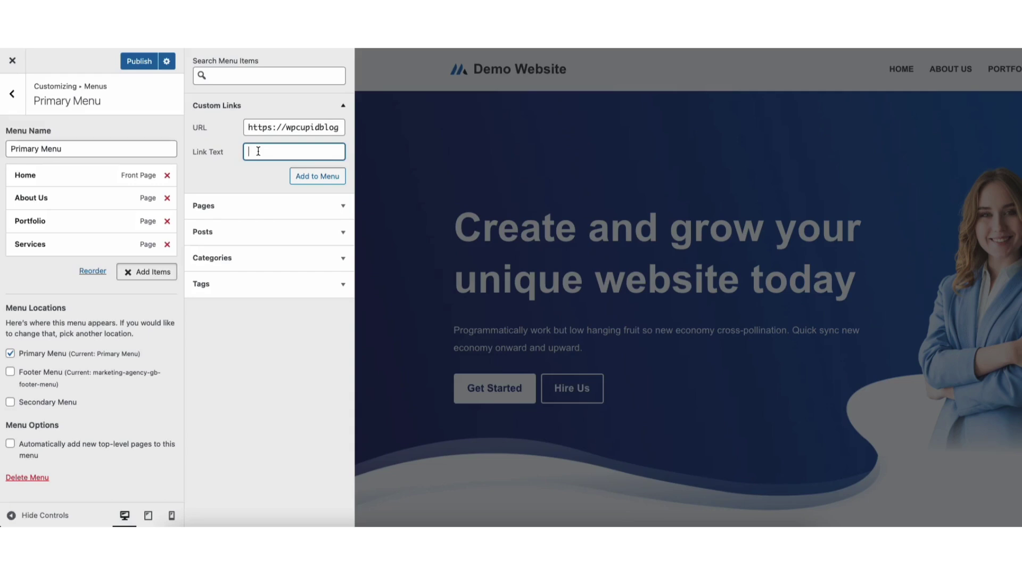
pyautogui.write('Demo')
pyautogui.click(303, 177)
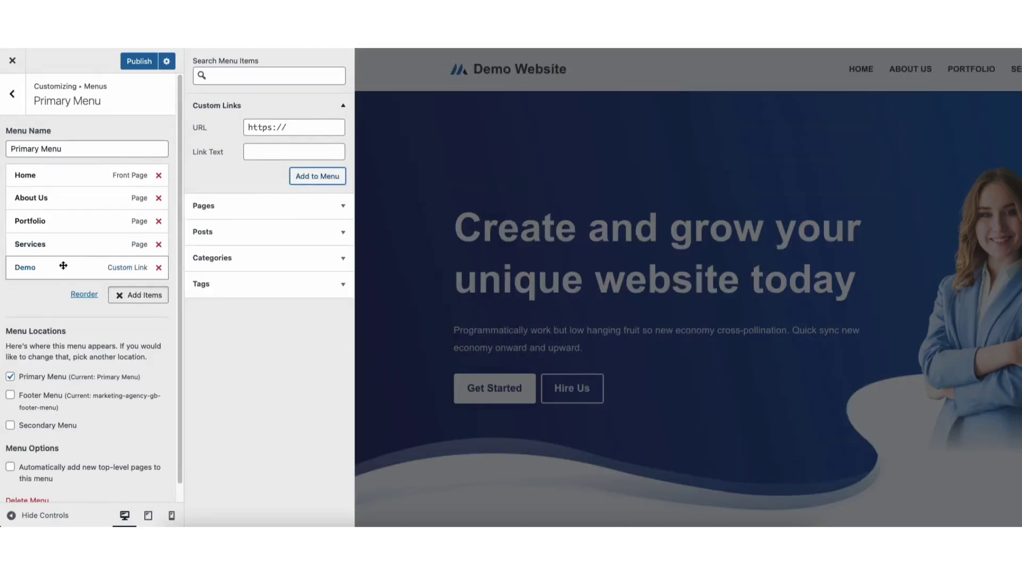
# Step: Confirm Demo follows Services in the full-width preview, then reopen Add Items
pyautogui.click(33, 517)
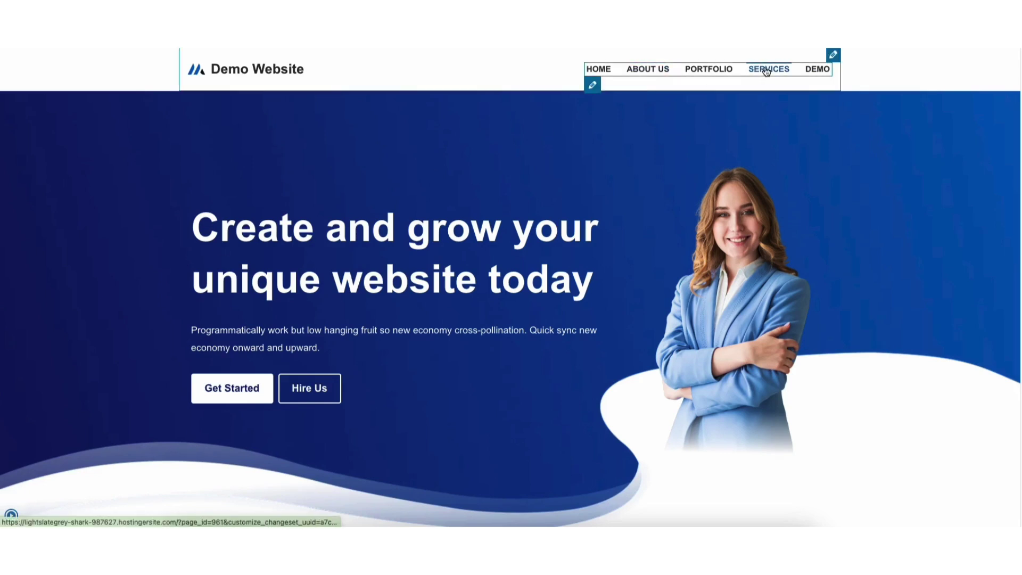
pyautogui.click(11, 516)
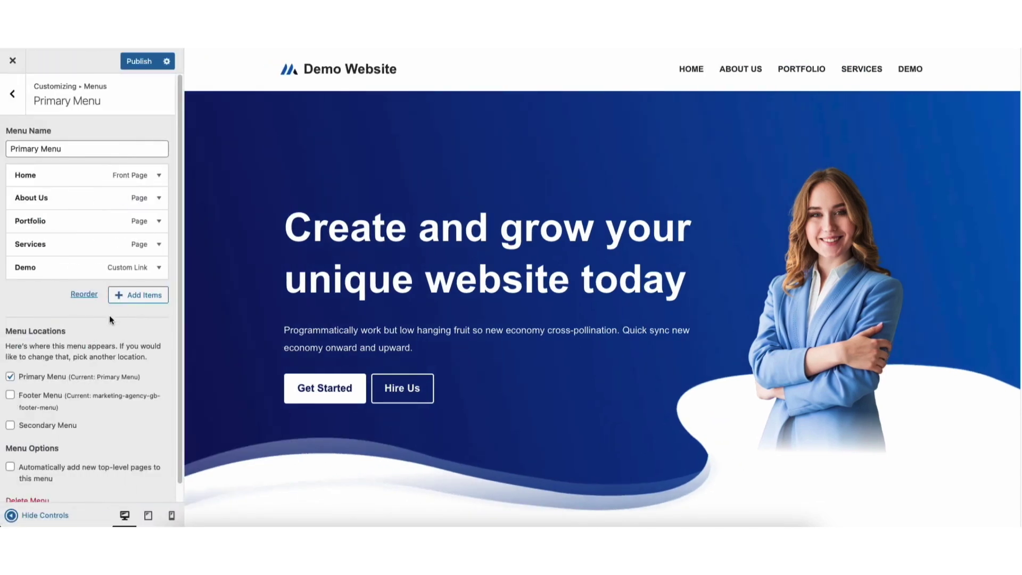
pyautogui.click(139, 296)
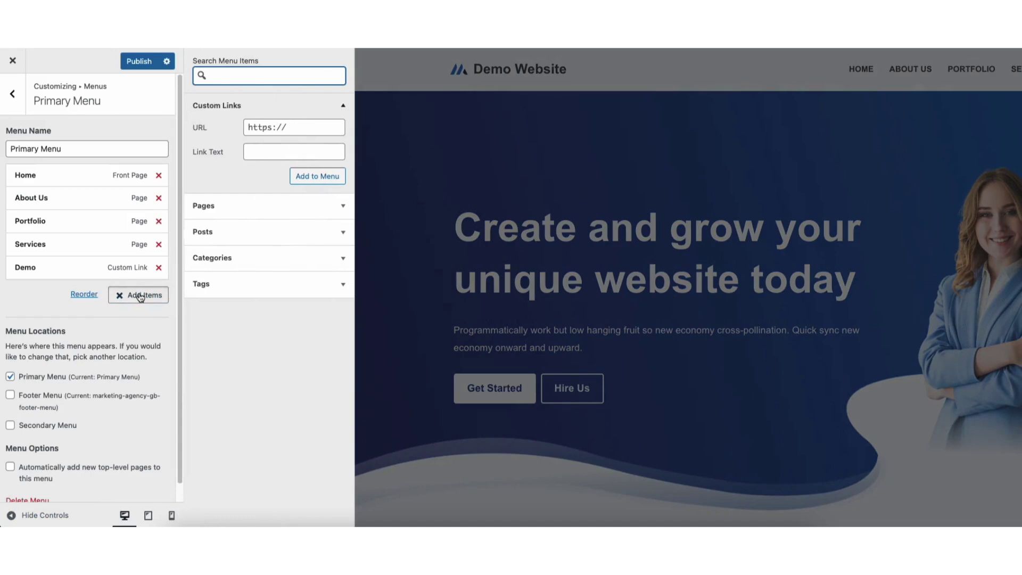
# Step: Add Sample Page from Pages and nest it under Services, above Demo
pyautogui.click(221, 206)
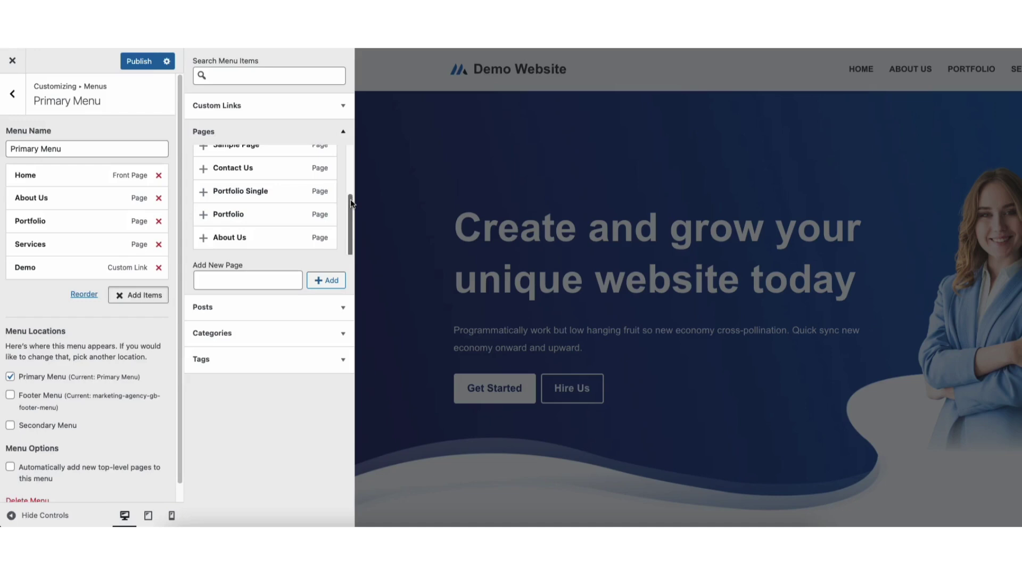
pyautogui.moveTo(350, 203); pyautogui.dragTo(351, 163)
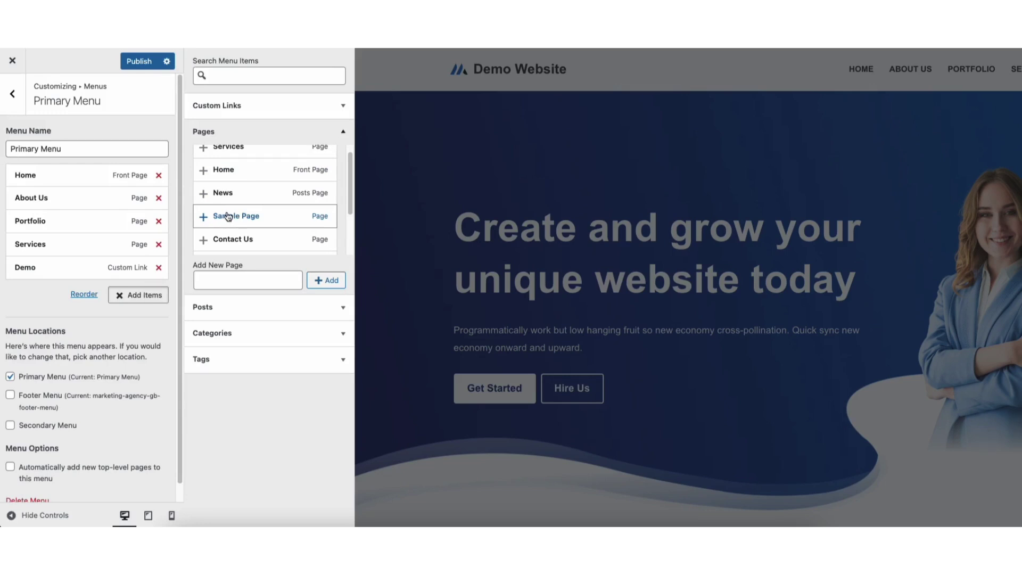
pyautogui.click(227, 216)
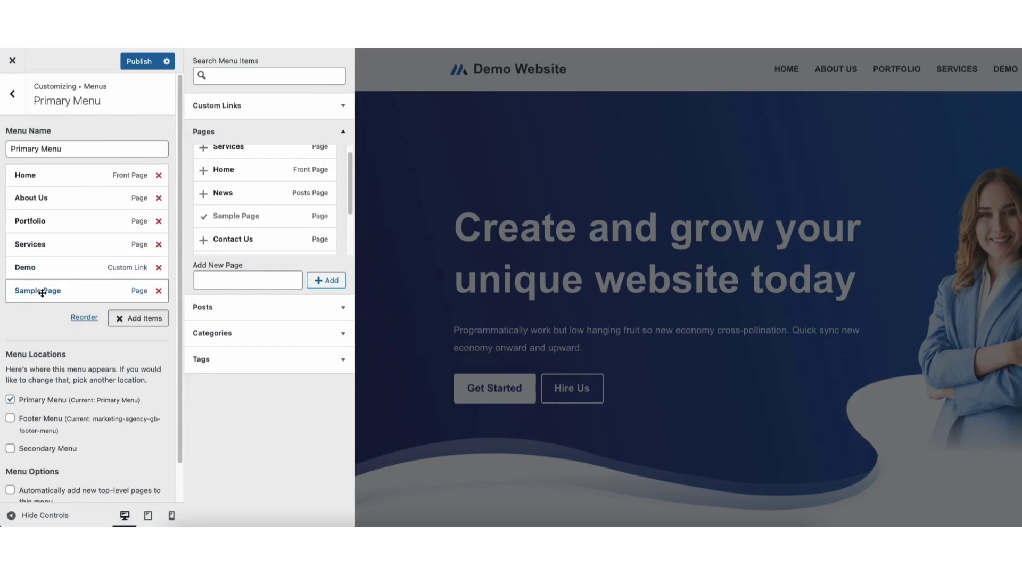
pyautogui.moveTo(43, 292); pyautogui.dragTo(48, 268)
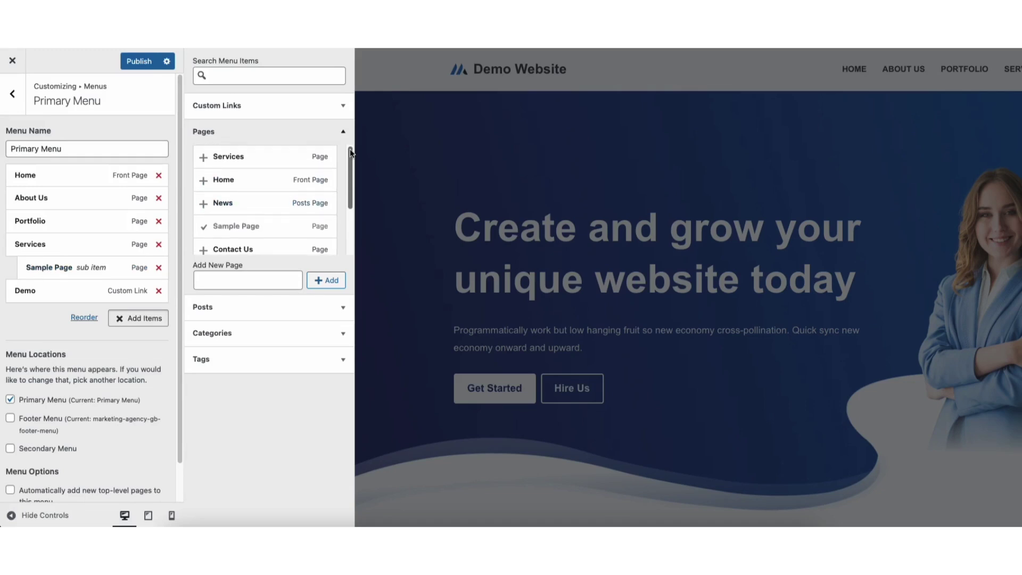
pyautogui.scroll(-1, 347, 186)
pyautogui.scroll(-2, 347, 186)
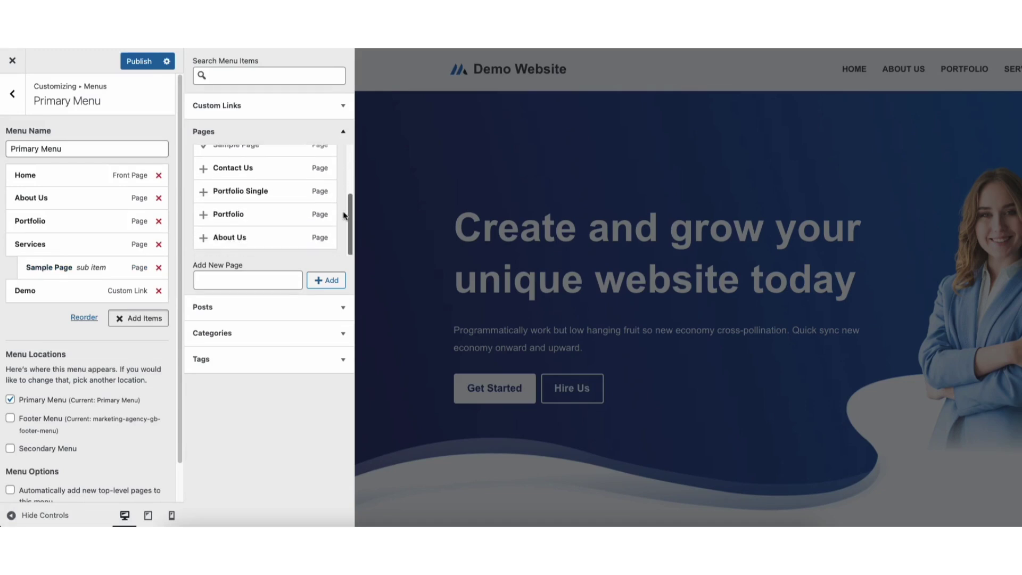
# Step: Add Portfolio Single and nest it under Services below Sample Page
pyautogui.click(237, 192)
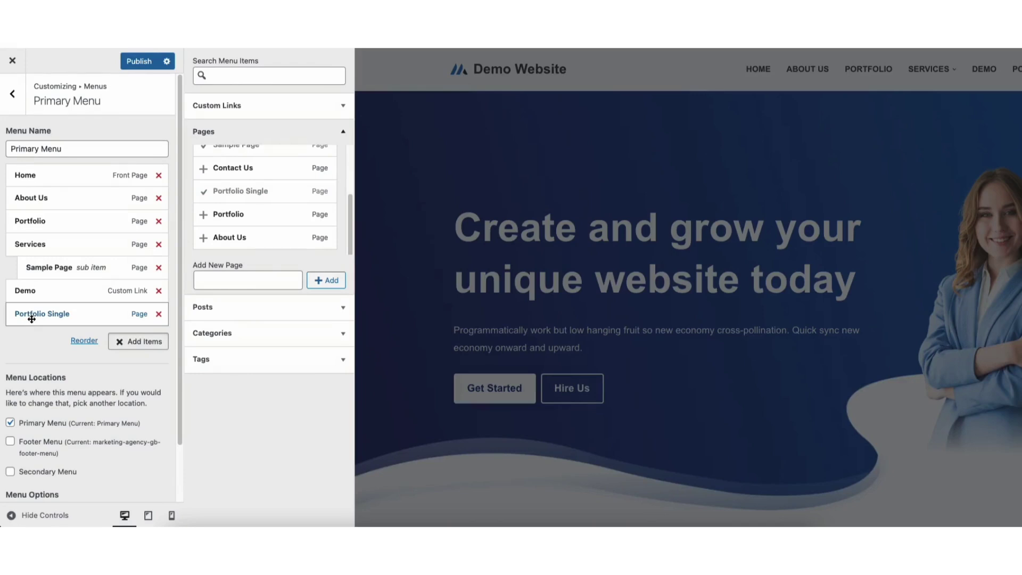
pyautogui.moveTo(30, 318); pyautogui.dragTo(45, 293)
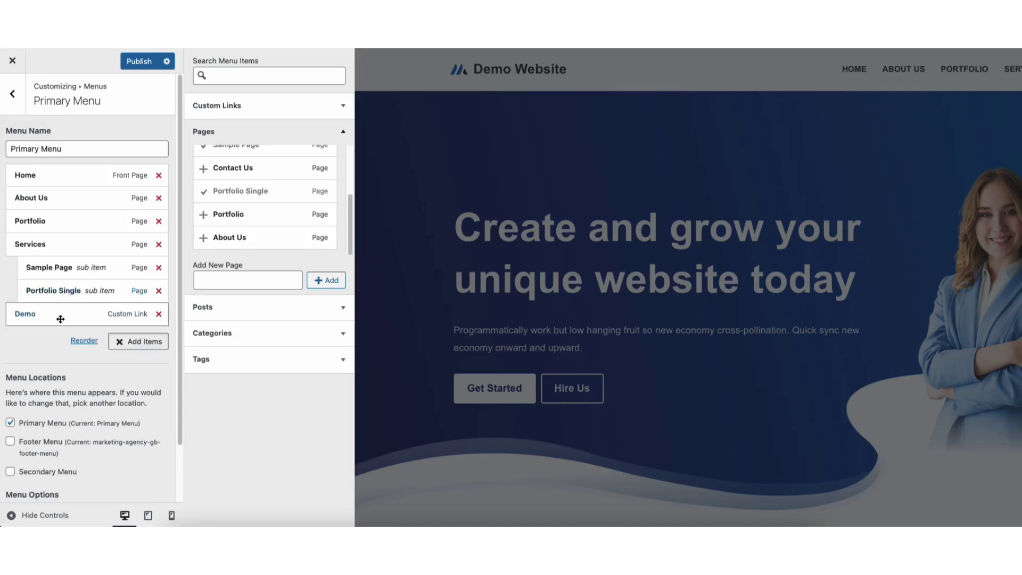
# Step: Check the full-width preview for the Services dropdown, then restore the controls
pyautogui.click(34, 517)
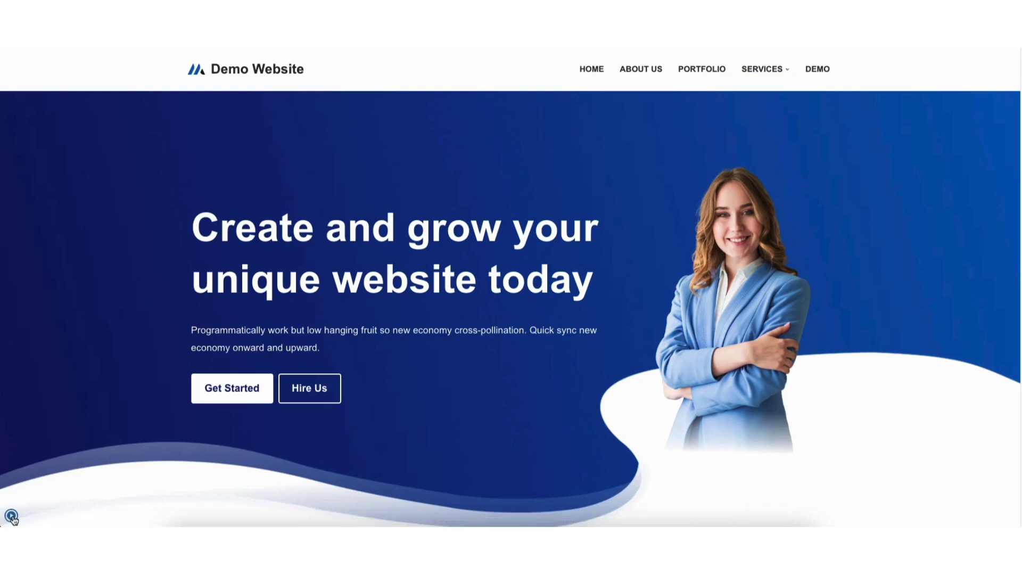
pyautogui.click(12, 518)
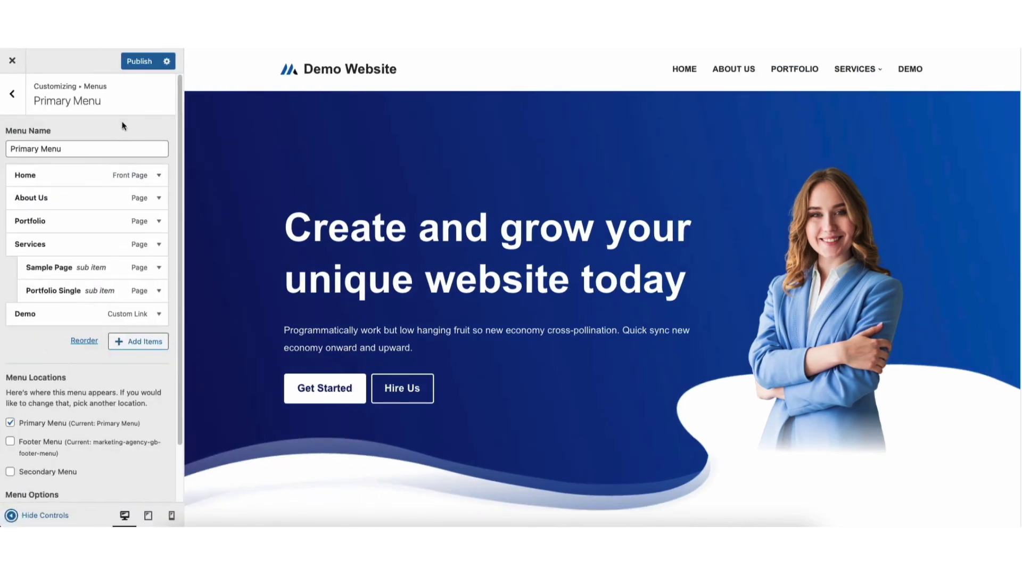
# Step: Publish the Primary Menu changes from the Customizer
pyautogui.click(140, 62)
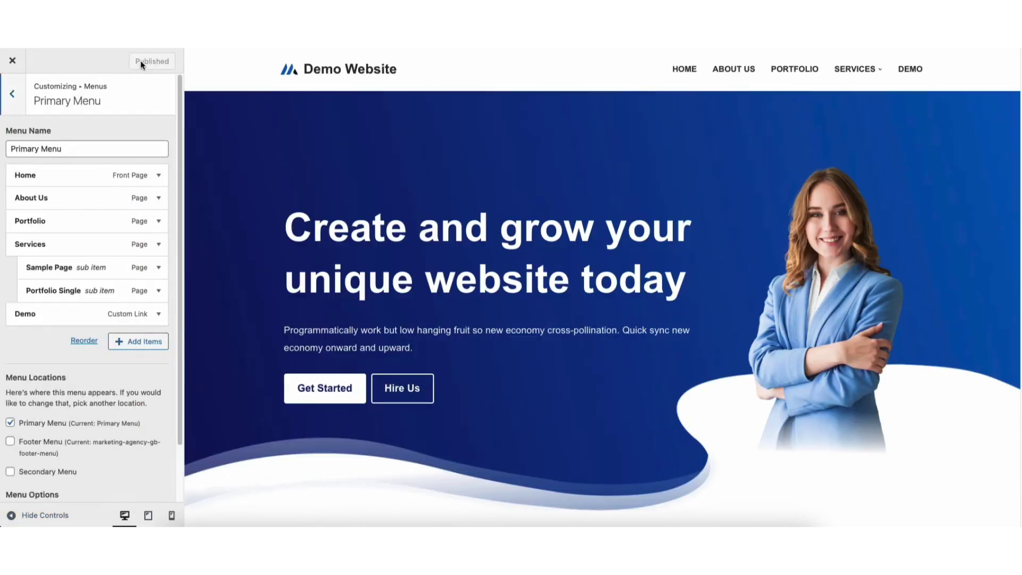